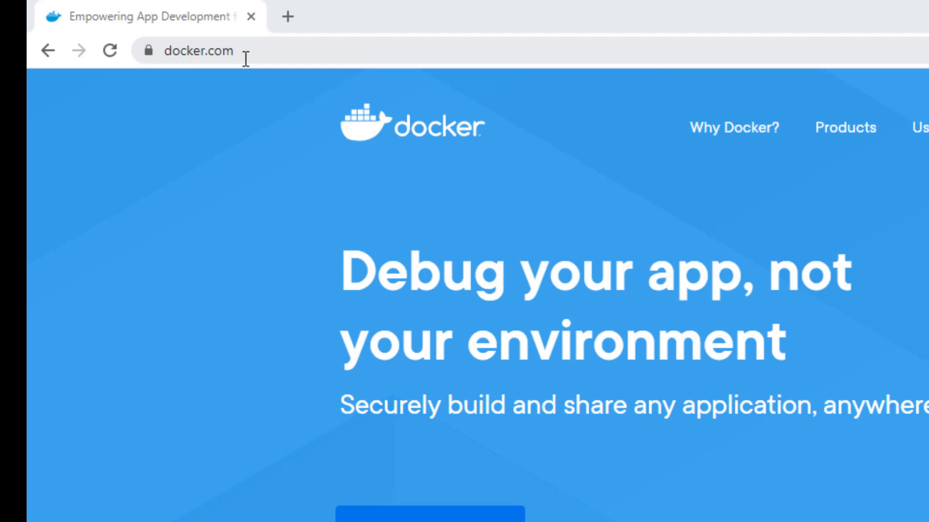
- Open the Docker Desktop product page from the Docker Desktop section of the docker.com home page
left_click(246, 53)
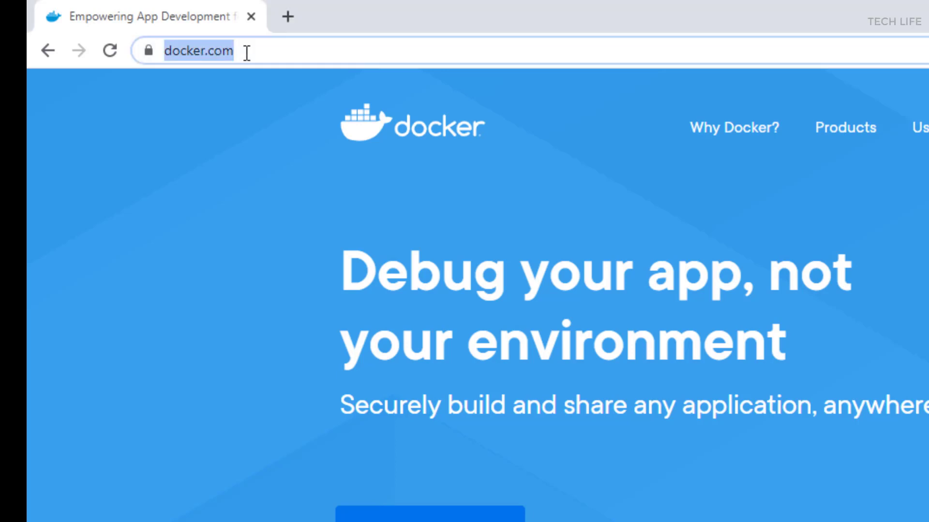
left_click(204, 134)
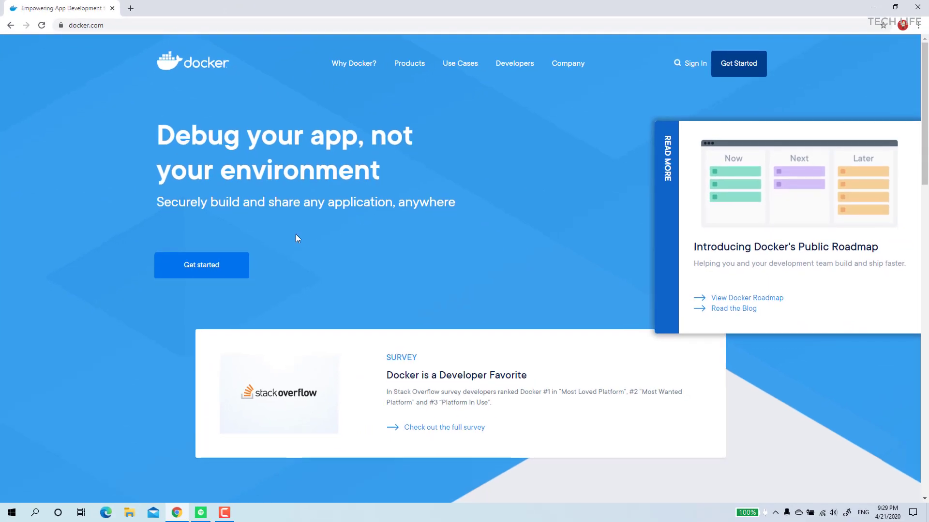
scroll(296, 236, "down", 10)
scroll(297, 237, "down", 4)
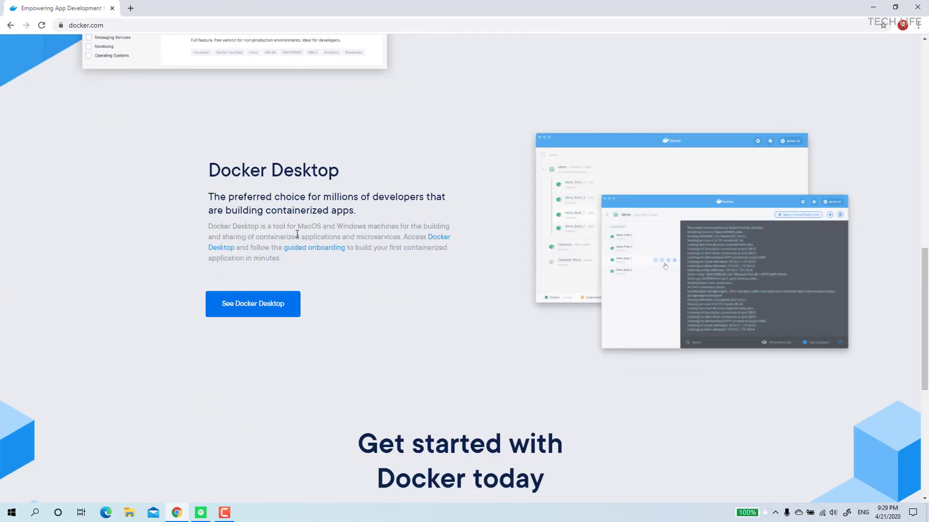
scroll(297, 234, "down", 1)
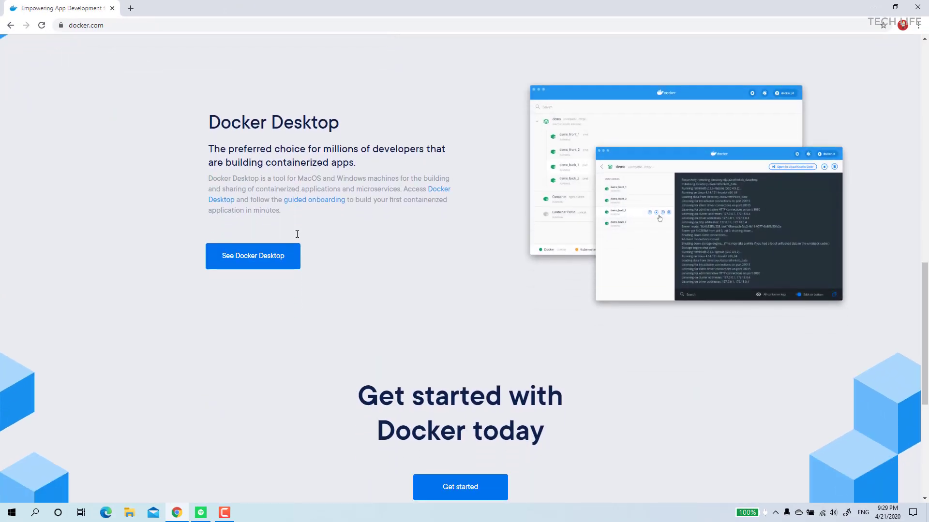
left_click(264, 262)
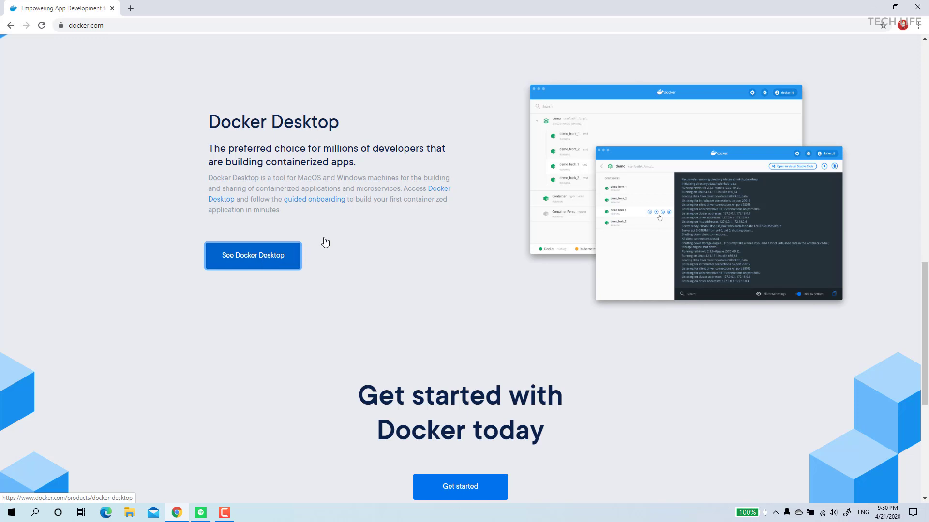
left_click(239, 267)
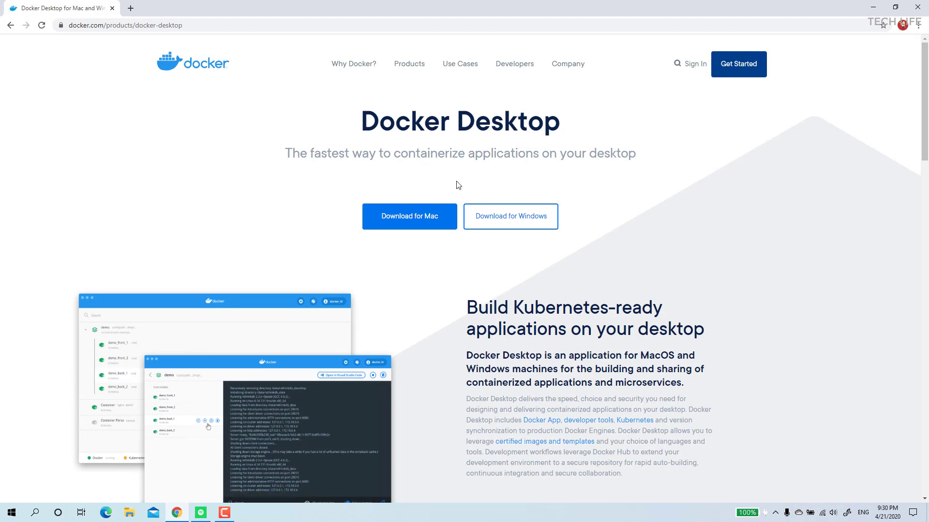
- Download the Docker Desktop installer for Windows from Docker Hub and keep the downloaded file despite the browser's safety check
left_click(542, 219)
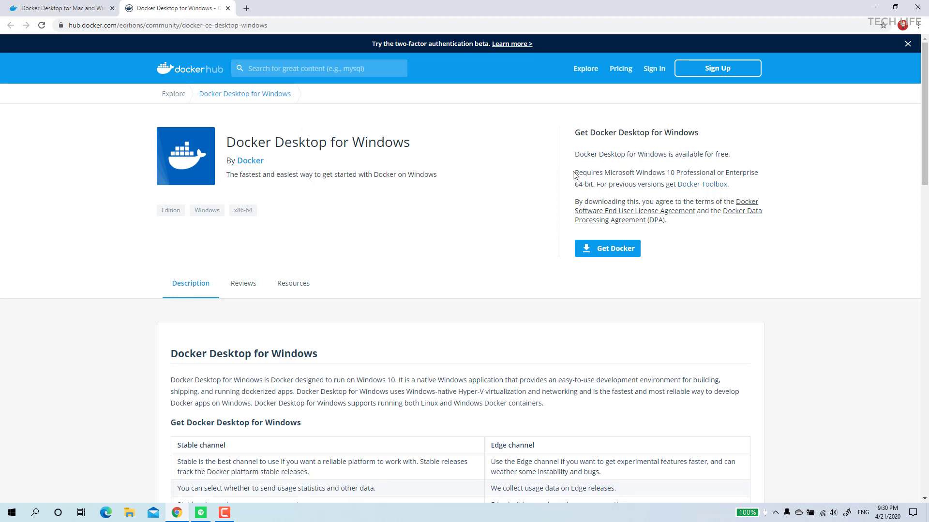
left_click_drag(575, 174, 732, 189)
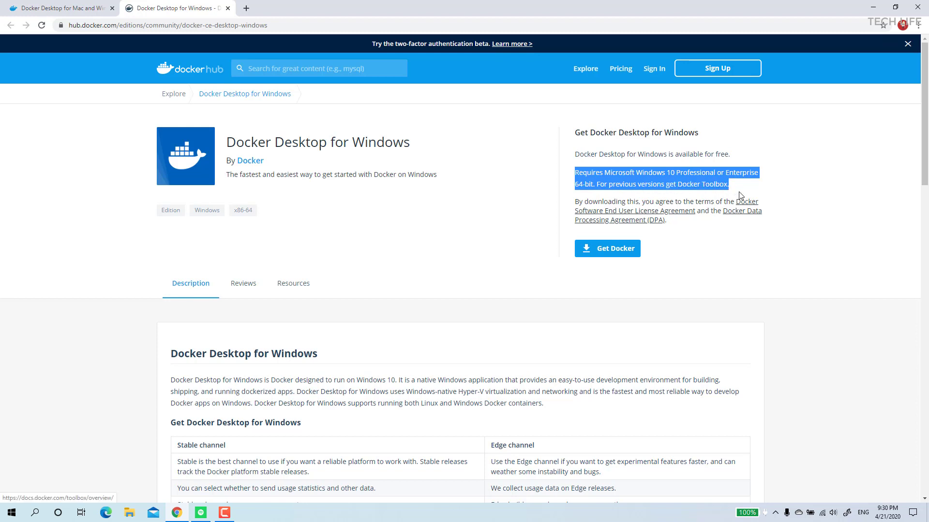
left_click(638, 250)
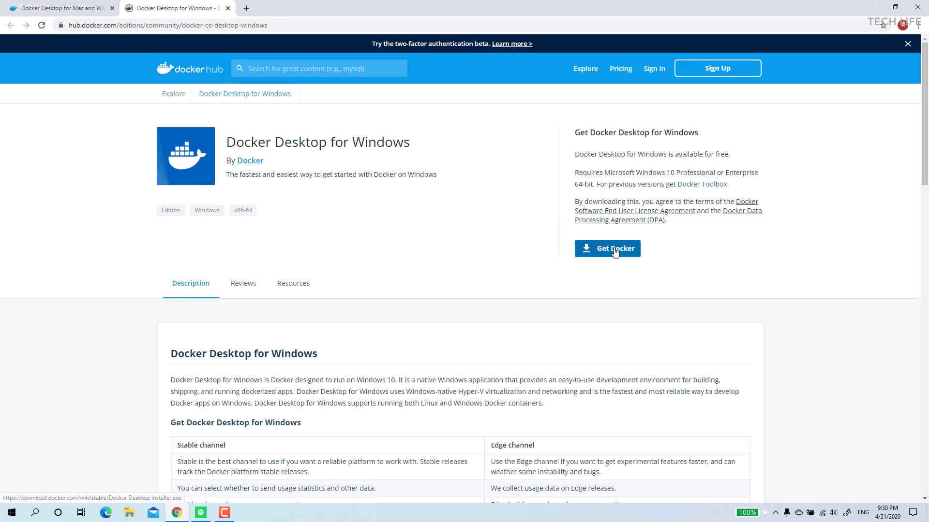
left_click(623, 250)
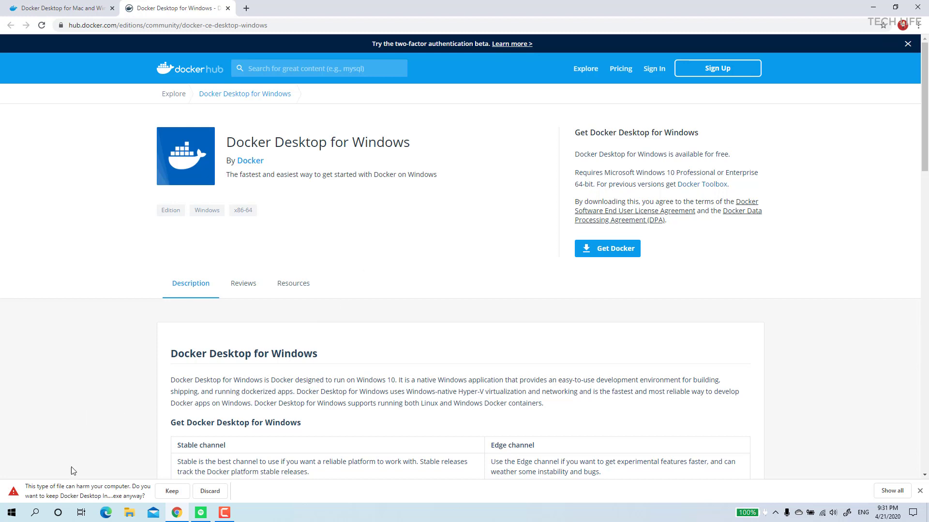
left_click(172, 492)
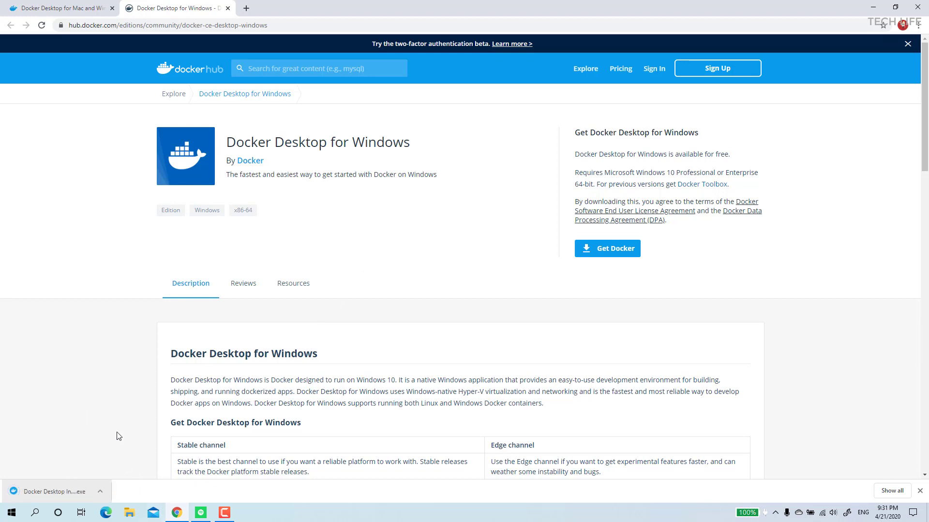
- Run the downloaded installer and install Docker Desktop with Windows containers used instead of Linux containers
left_click(100, 492)
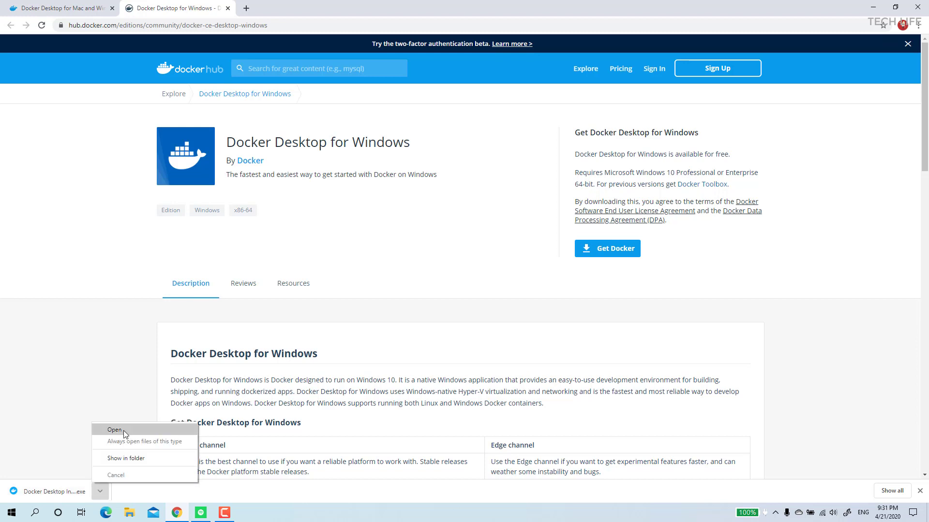
left_click(123, 430)
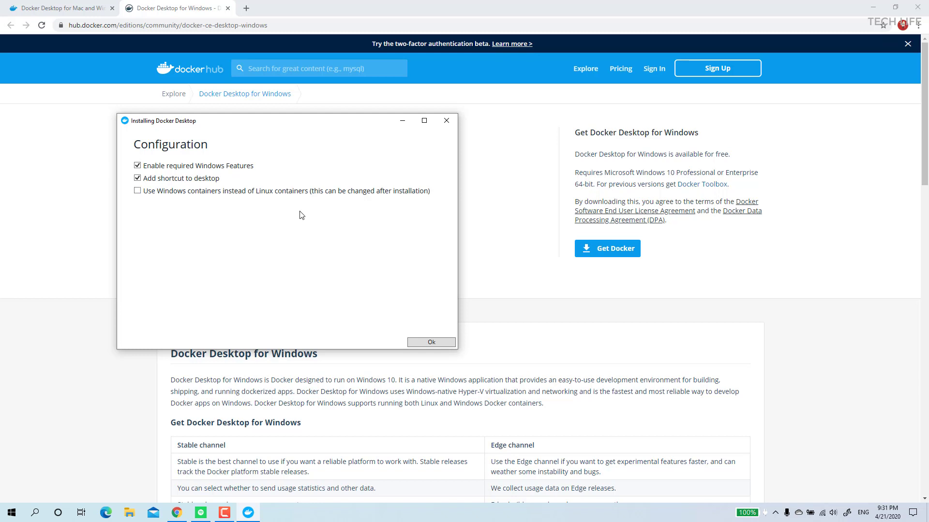
left_click(207, 195)
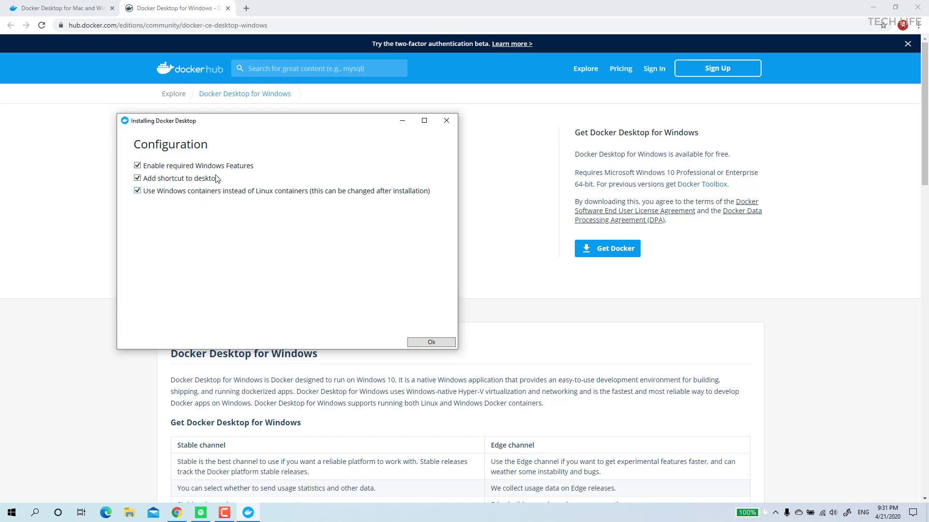
left_click(431, 342)
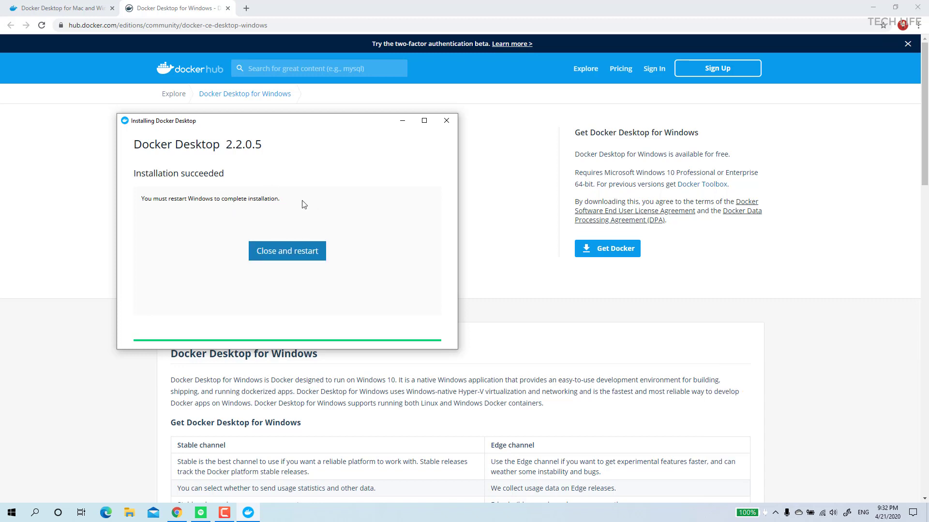
- Close the installer and restart Windows to complete the installation, dismissing the Advanced SystemCare startup-item notification
left_click(274, 256)
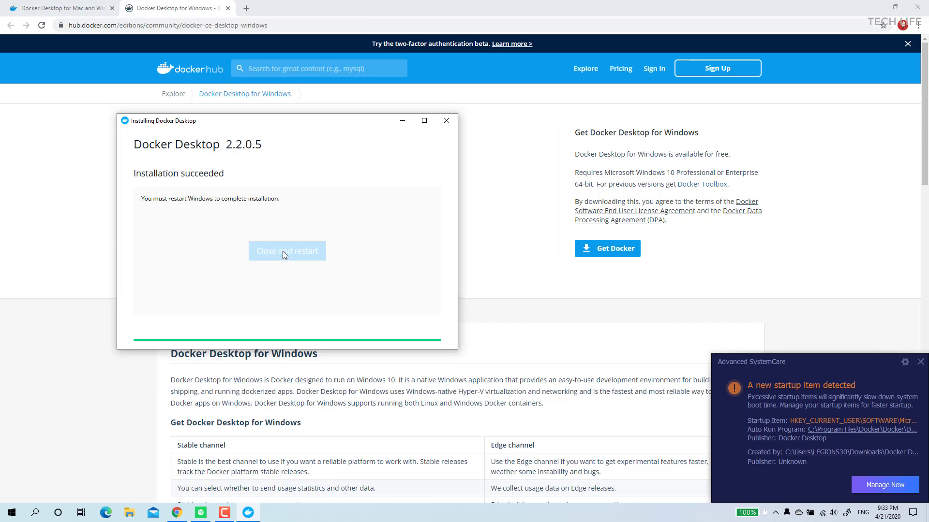
left_click(919, 363)
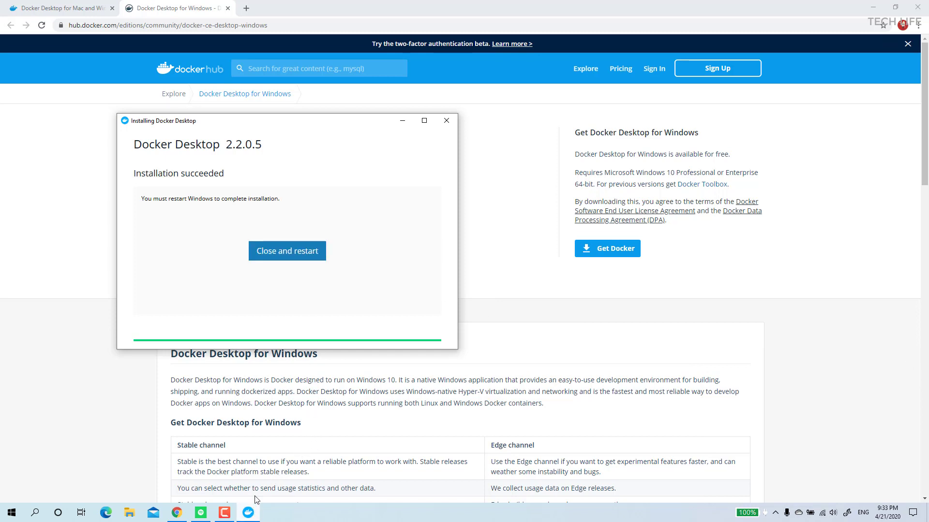
left_click(233, 513)
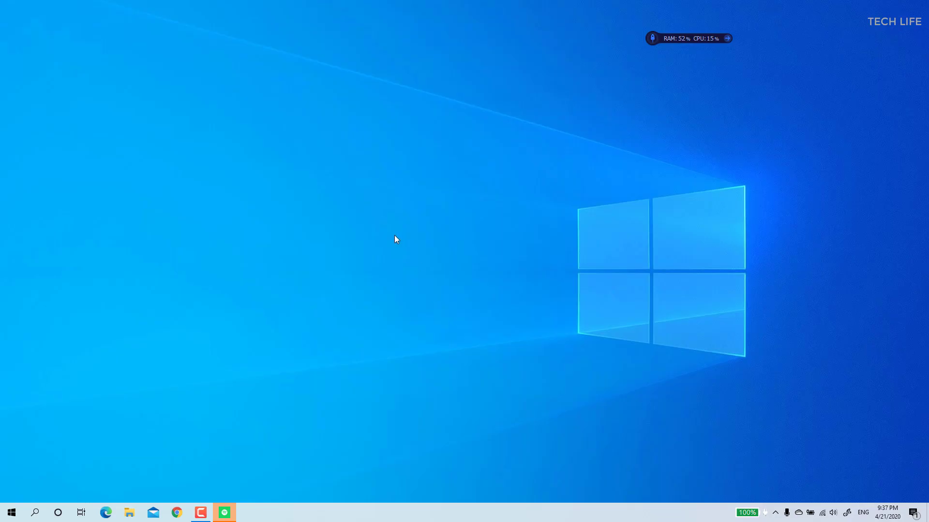
- Launch the newly installed Docker Desktop application from the Windows desktop
right_click(395, 236)
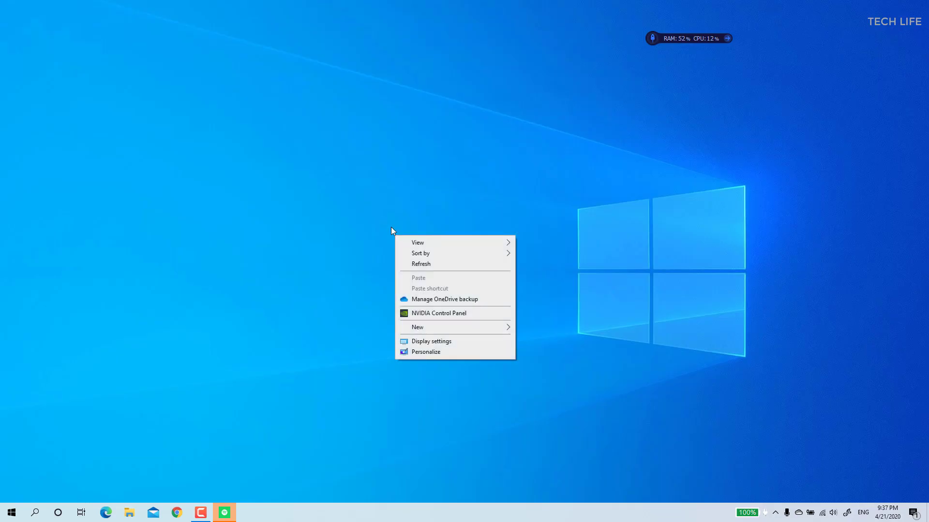
left_click(10, 512)
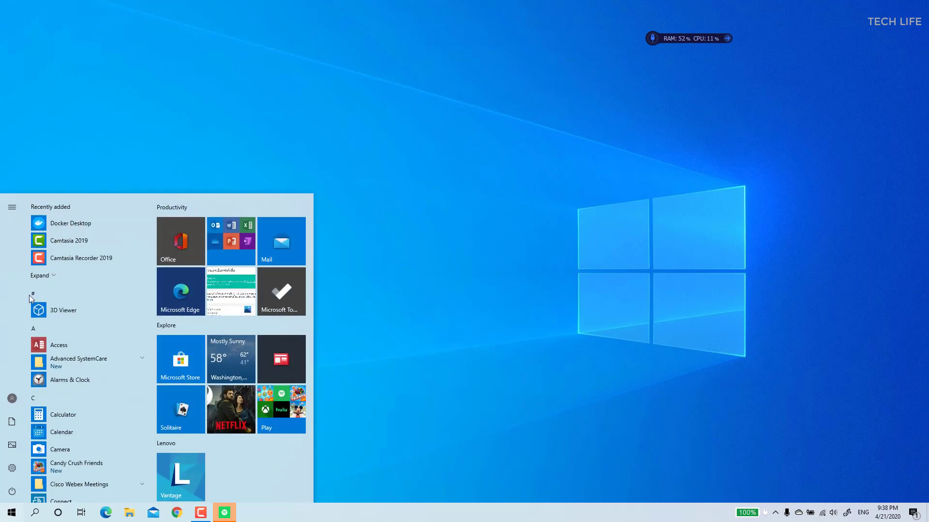
left_click(72, 225)
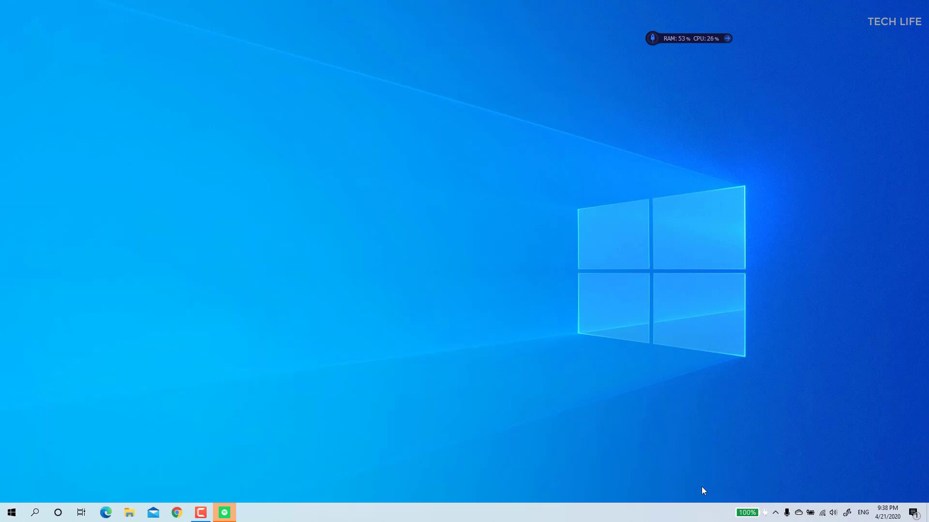
- Sign in to Docker Hub through Docker Desktop by entering the account password for the Docker ID
left_click(775, 512)
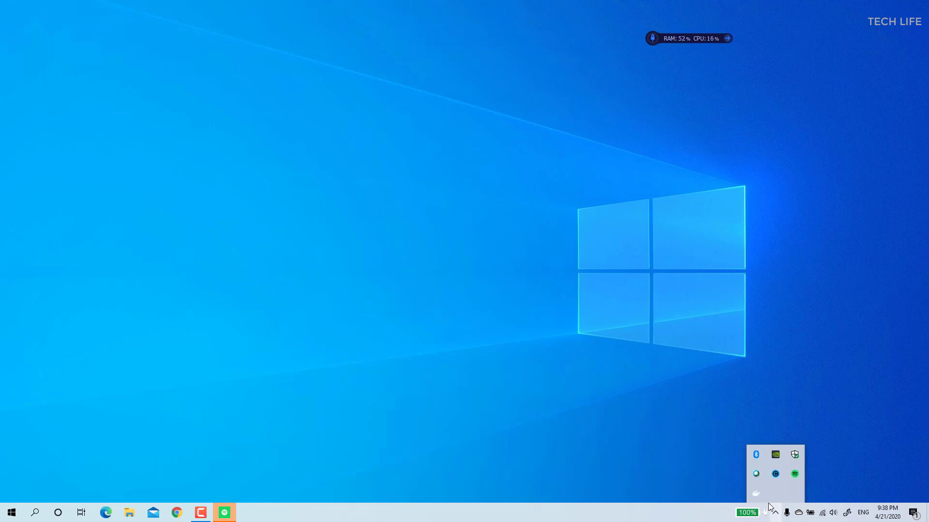
right_click(758, 494)
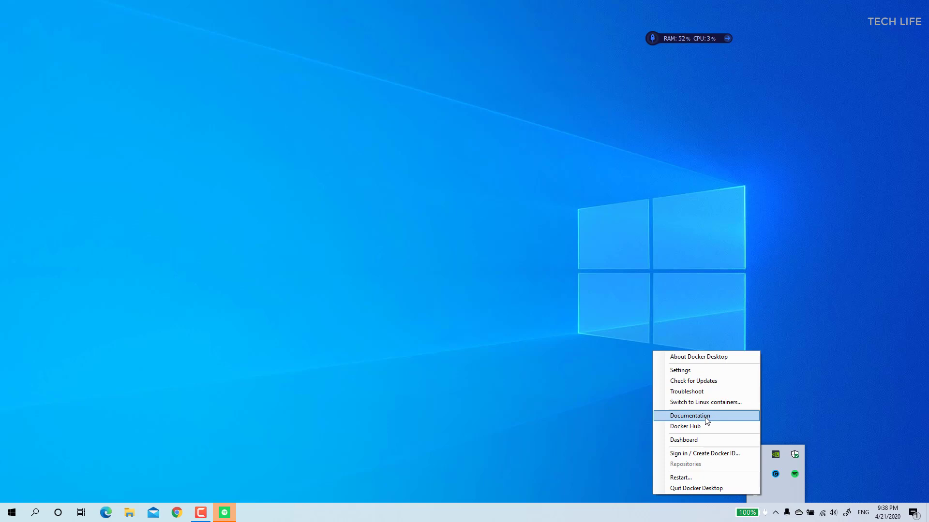
left_click(716, 452)
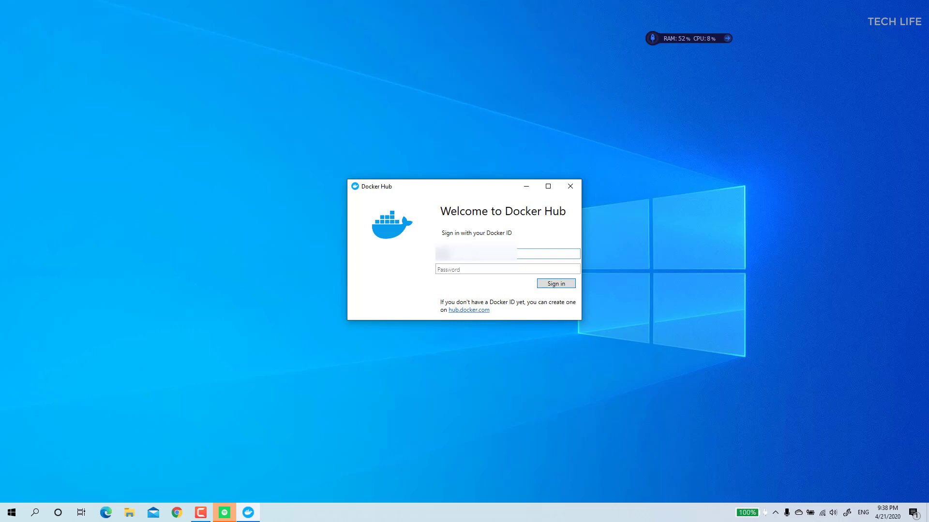
key("Tab")
type("•••••••••••")
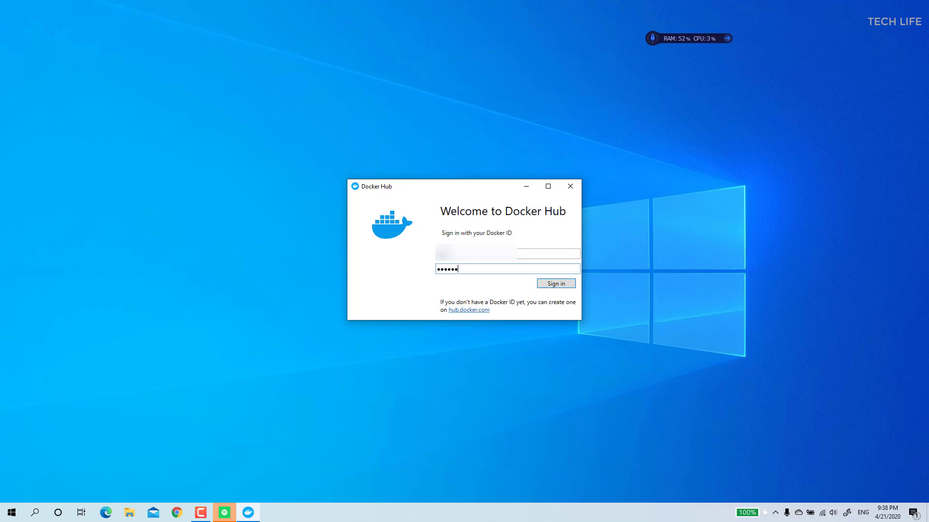
type("••")
key("Return")
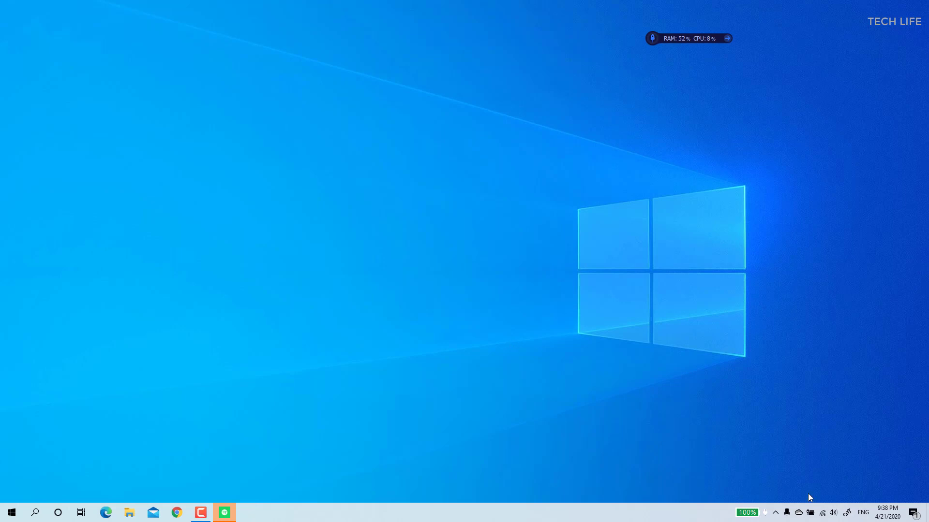
- Open the Docker Desktop dashboard from the running background application
left_click(775, 512)
right_click(755, 490)
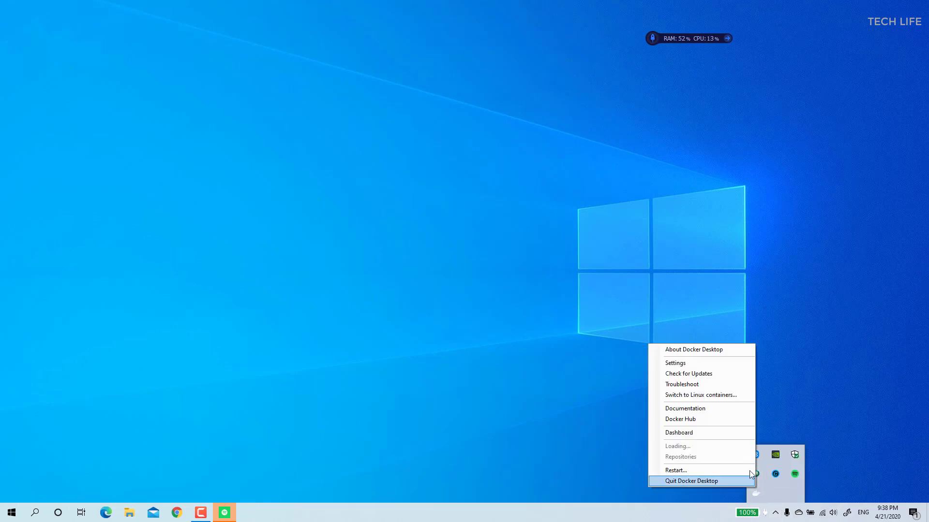
left_click(718, 433)
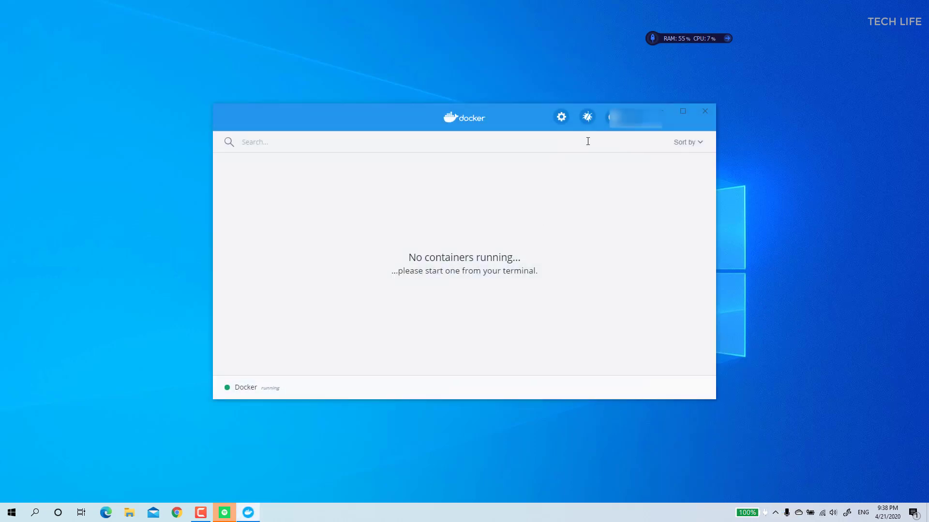
- Examine the General, Resources and Command Line pages of the Docker Desktop settings
left_click(561, 118)
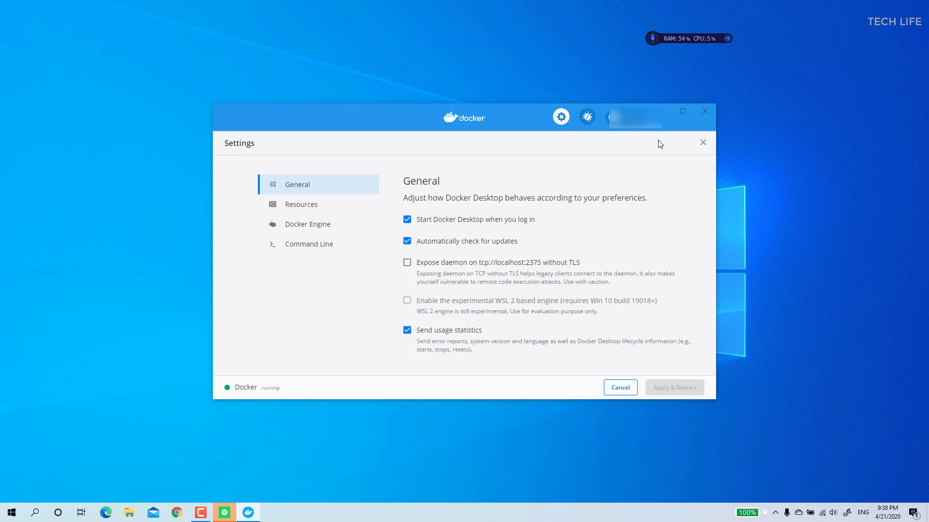
left_click(309, 204)
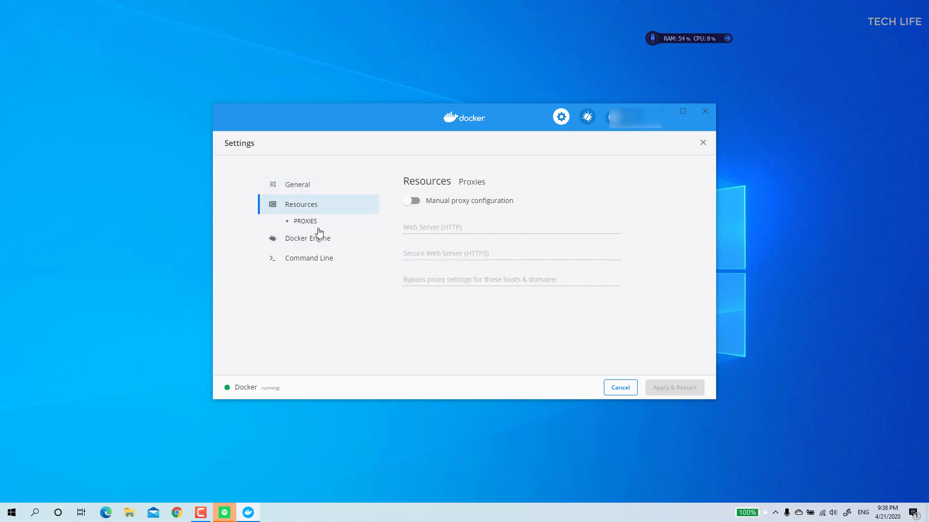
left_click(319, 242)
left_click(303, 244)
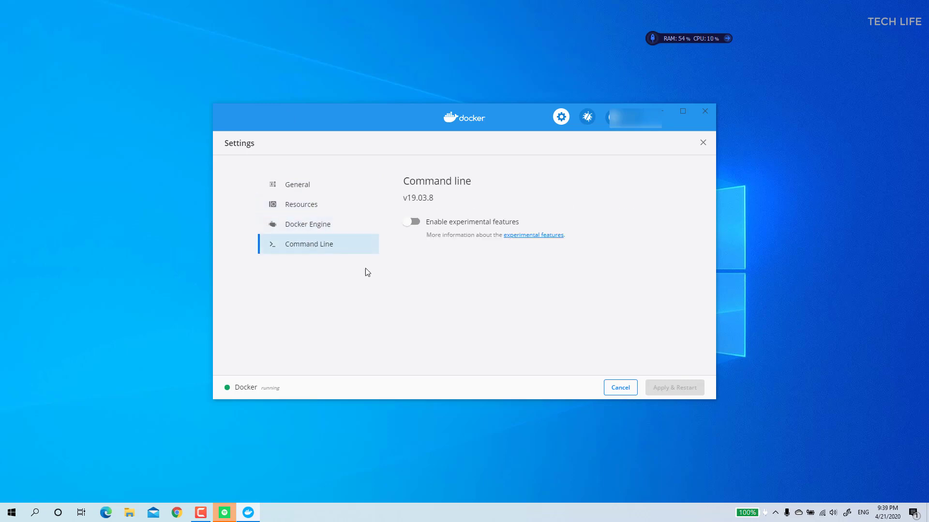
- View the account's repositories list, then switch Docker Desktop to Linux containers and confirm the switch
left_click(775, 512)
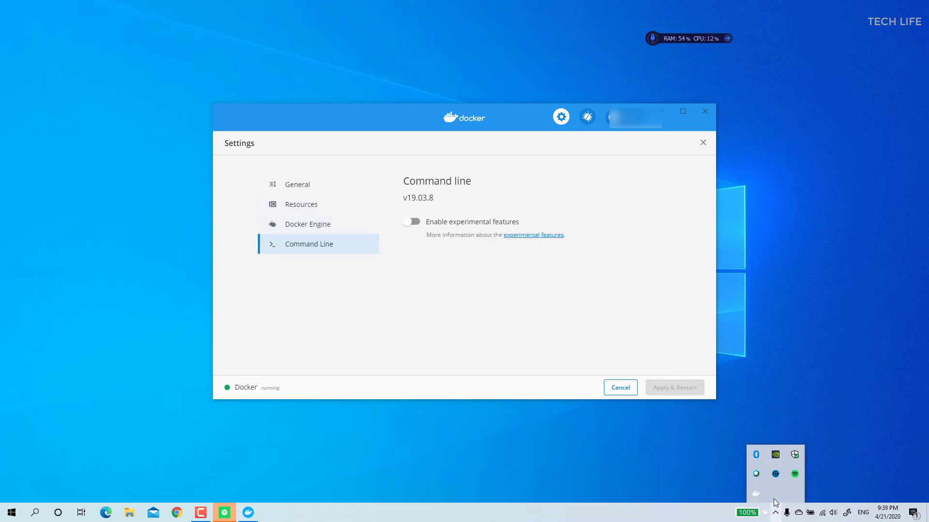
right_click(757, 494)
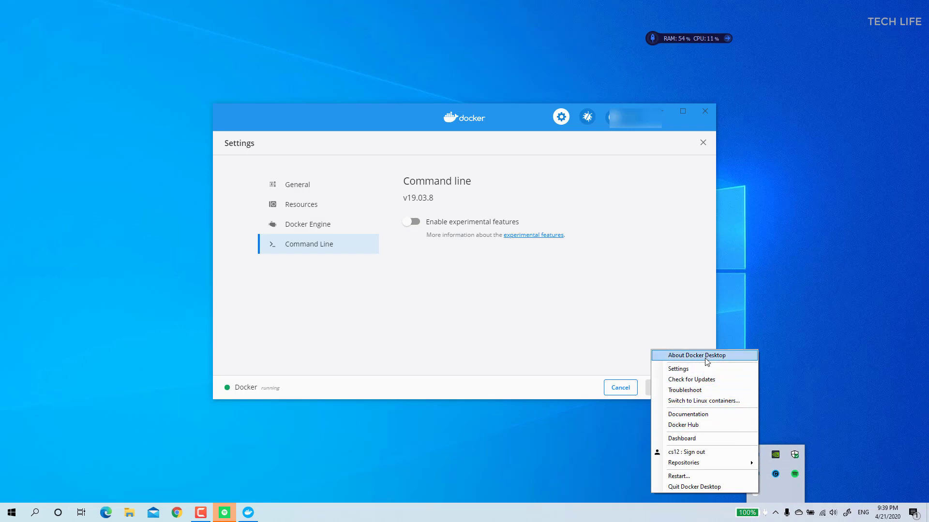
mouse_move(706, 465)
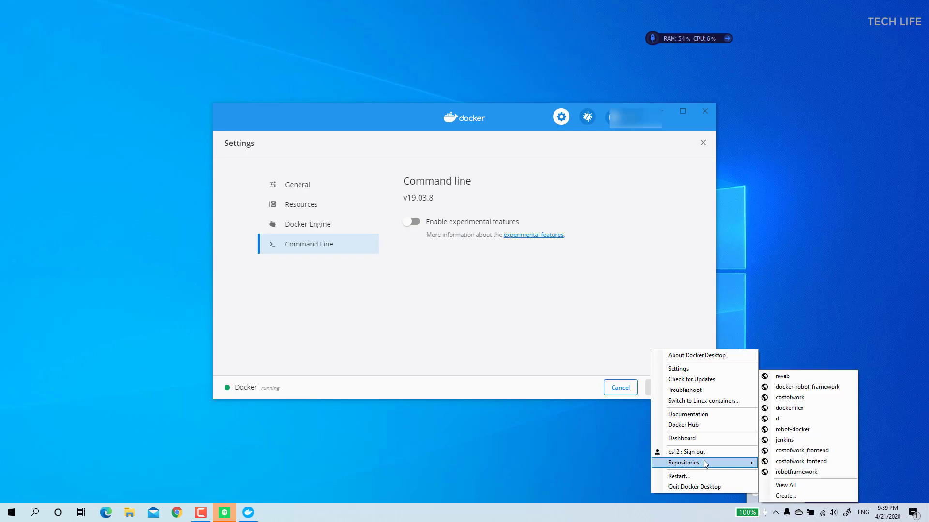
left_click(733, 402)
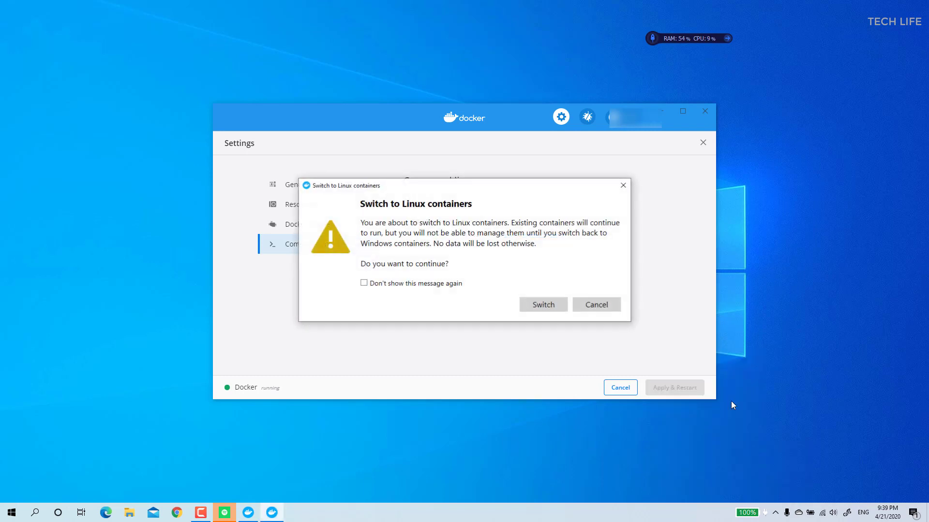
left_click(553, 303)
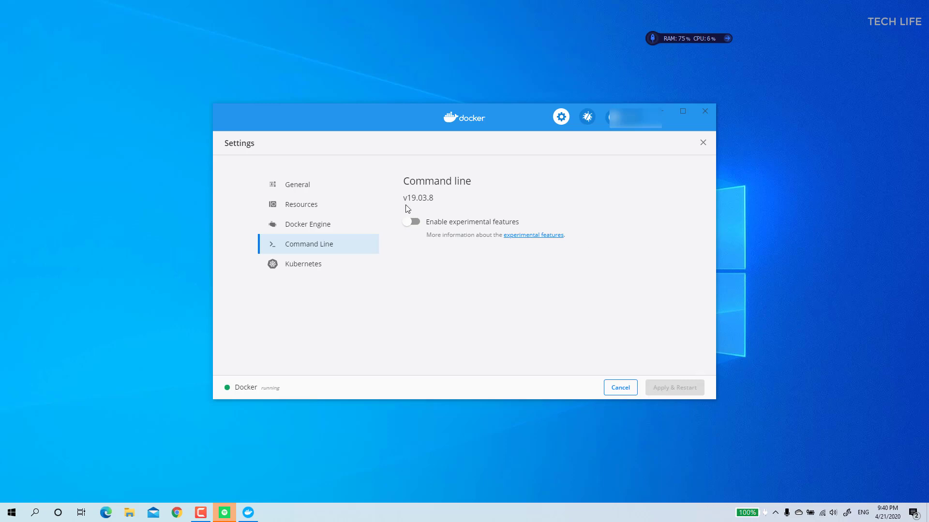
- Review the Kubernetes, Command Line, Docker Engine, General and advanced Resources settings in Linux container mode
left_click(315, 263)
left_click(312, 245)
left_click(319, 225)
left_click(314, 206)
left_click(314, 190)
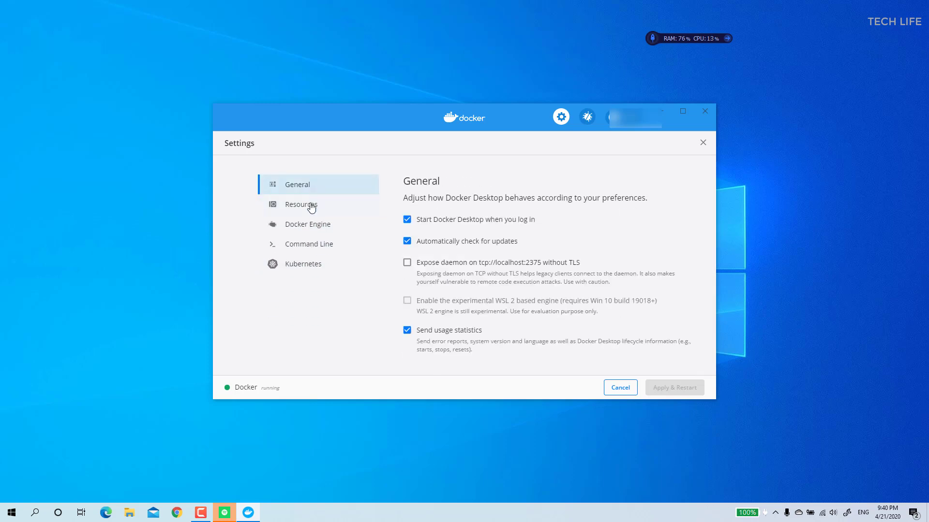
left_click(311, 206)
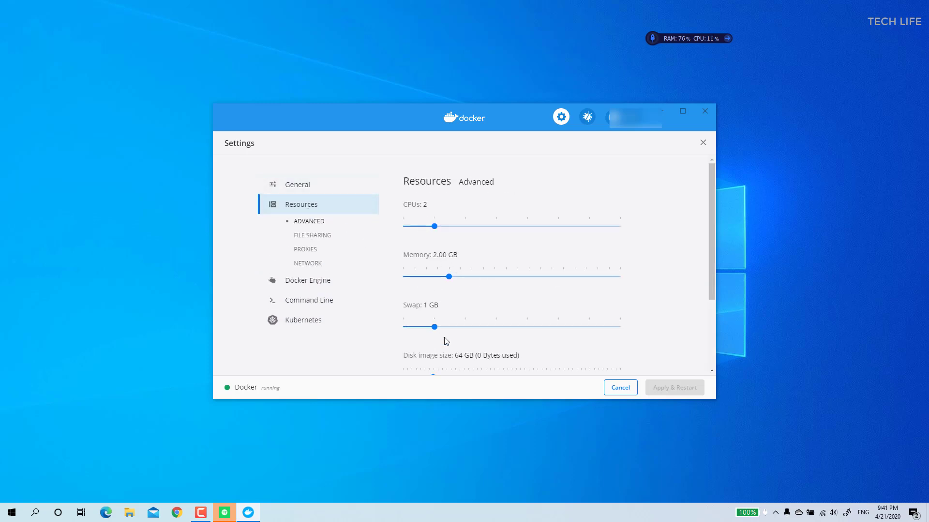